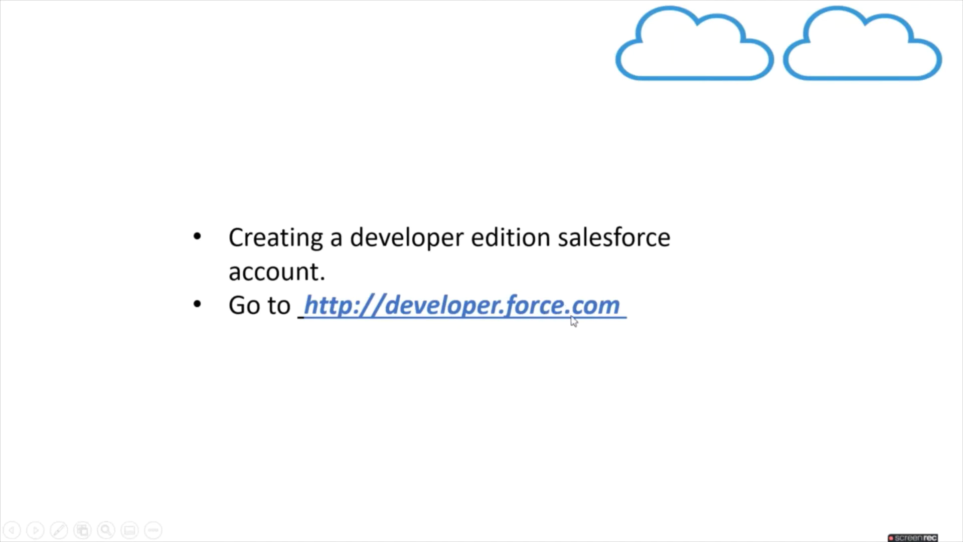
Bring up the Developer Edition sign-up form on the Salesforce Developers site
{"action": "key", "text": "alt+Tab"}
{"action": "key", "text": "alt+Tab"}
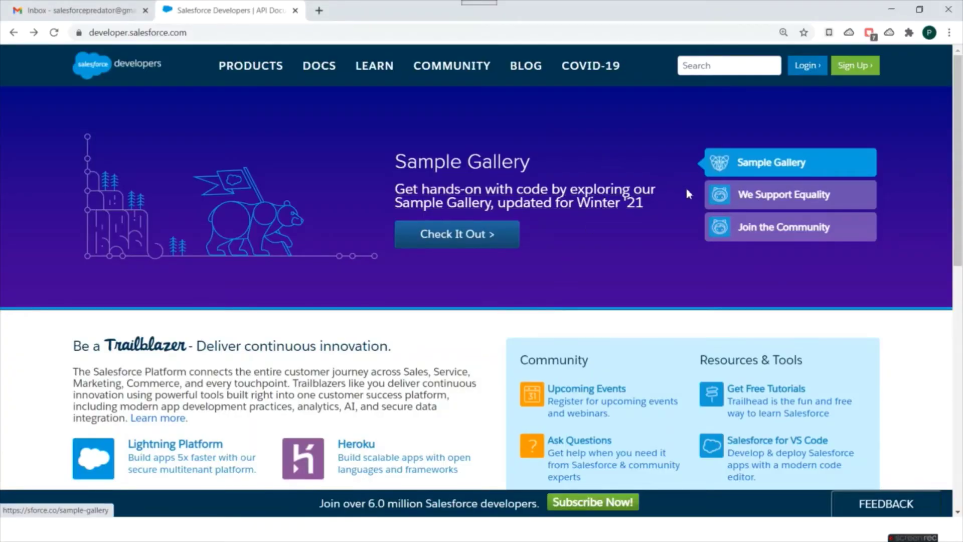
{"action": "left_click", "coordinate": [854, 65]}
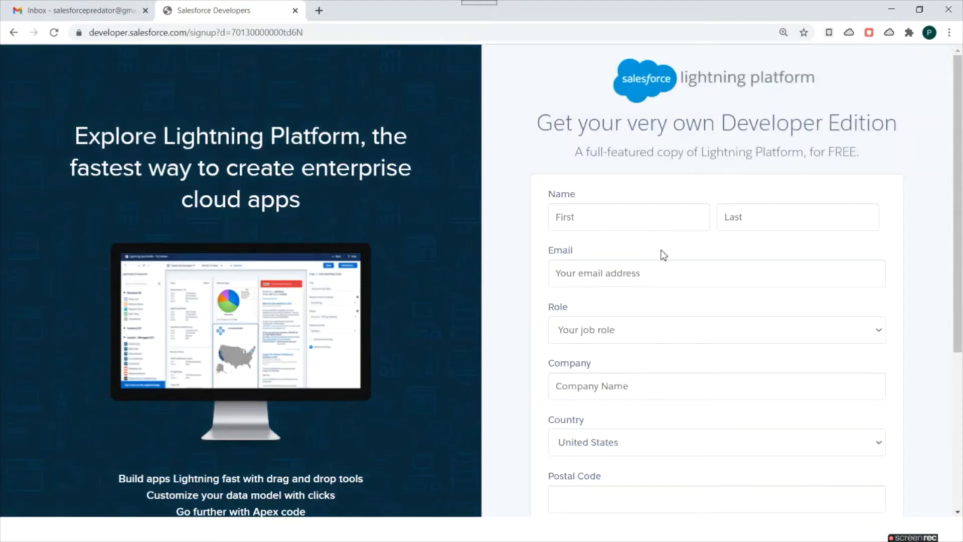
{"action": "scroll", "coordinate": [673, 201], "scroll_direction": "down", "scroll_amount": 1}
{"action": "scroll", "coordinate": [673, 201], "scroll_direction": "down", "scroll_amount": 4}
{"action": "scroll", "coordinate": [690, 146], "scroll_direction": "up", "scroll_amount": 5}
Fill in the first name, last name and e-mail address fields
{"action": "left_click", "coordinate": [643, 220]}
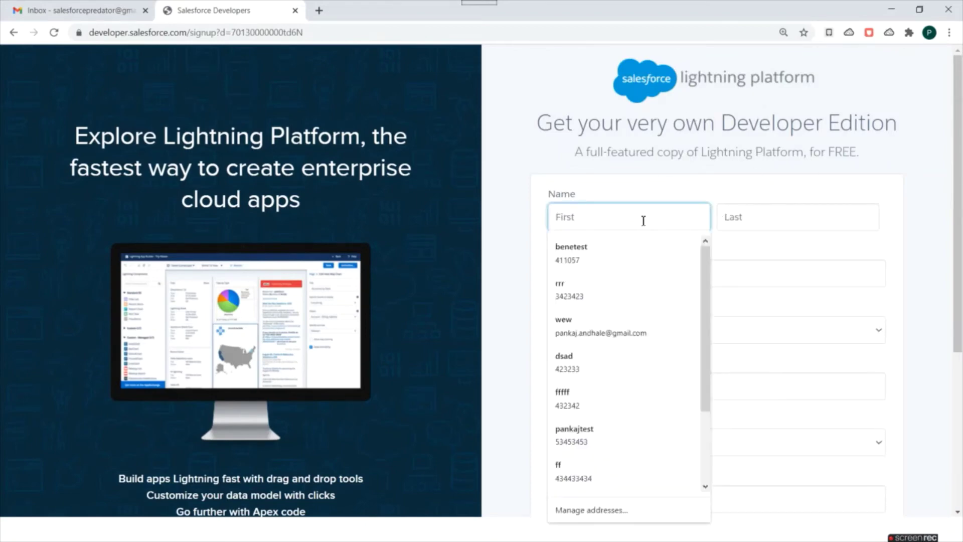
{"action": "type", "text": "Sa"}
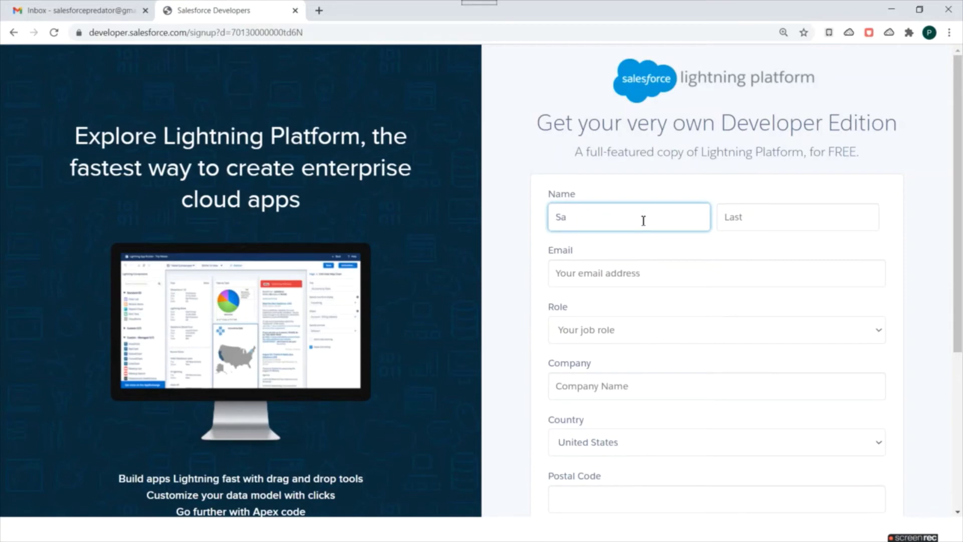
{"action": "type", "text": "elesforce"}
{"action": "key", "text": "Tab"}
{"action": "type", "text": "P"}
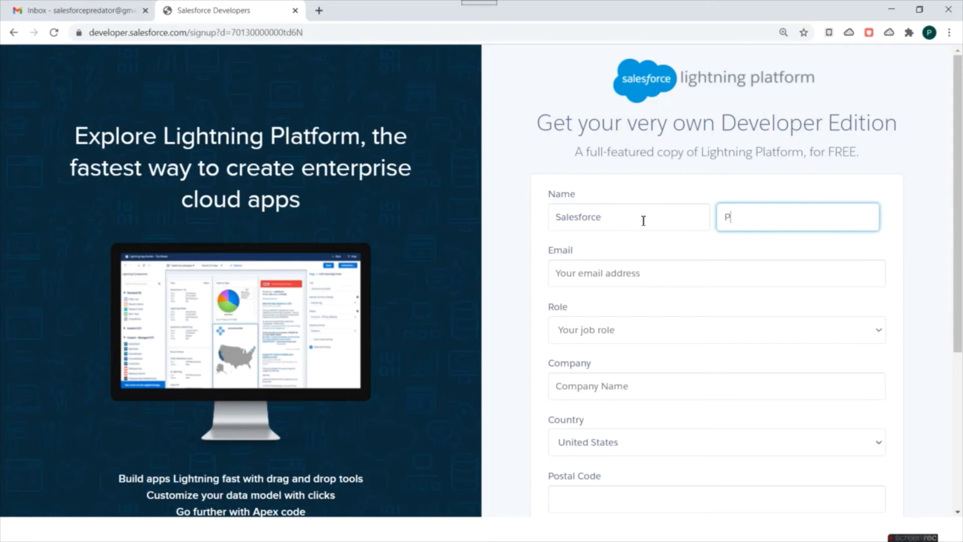
{"action": "type", "text": "redator"}
{"action": "key", "text": "Tab"}
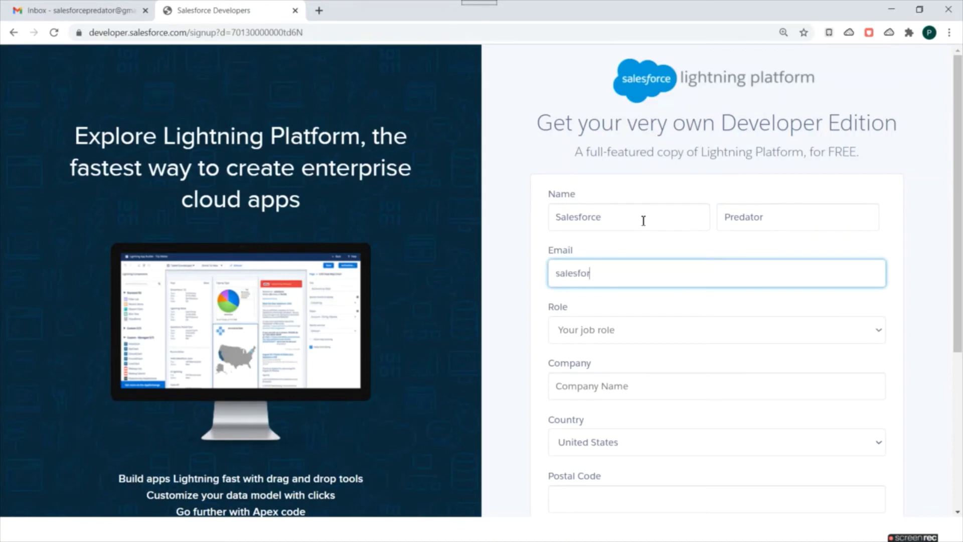
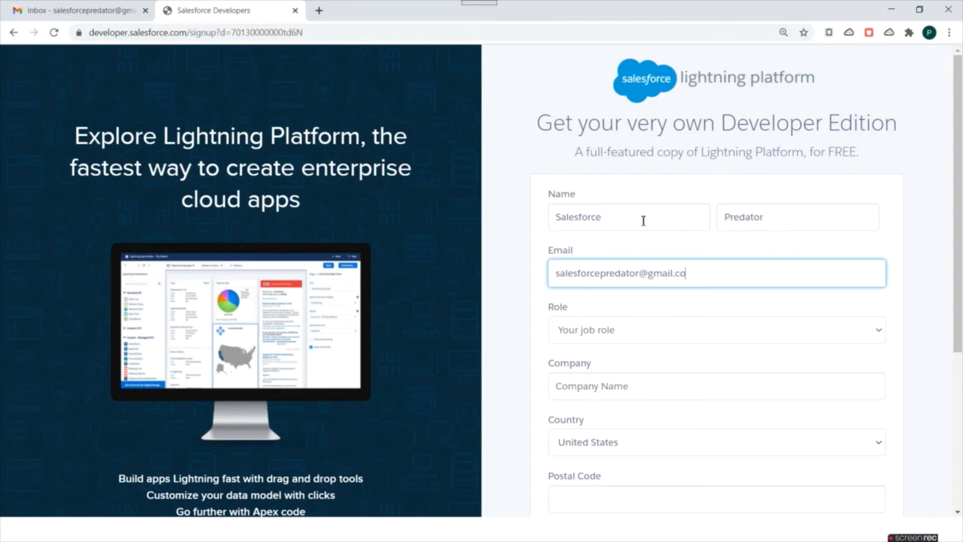
Set the role to Developer and enter the company name 'Salesforce Predator'
{"action": "left_click", "coordinate": [661, 338]}
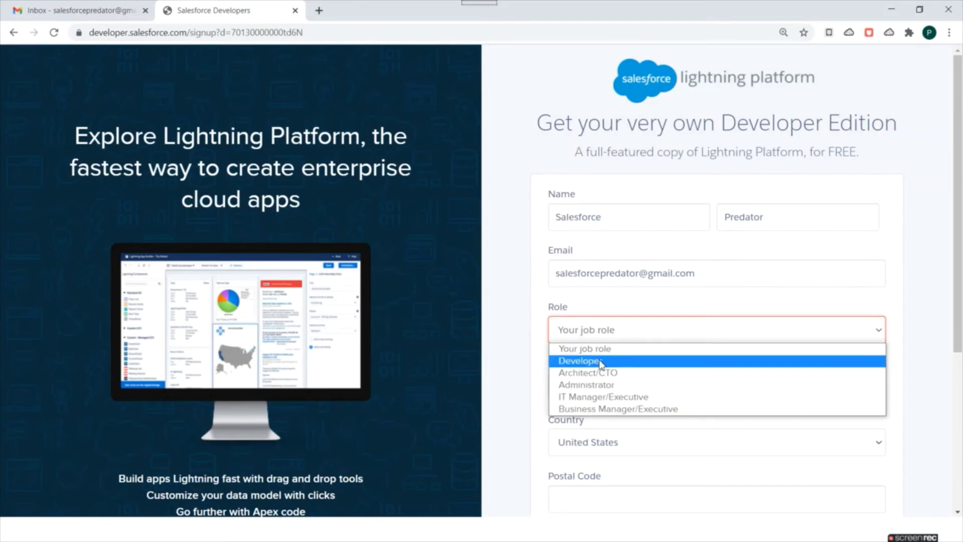
{"action": "left_click", "coordinate": [600, 361]}
{"action": "scroll", "coordinate": [659, 272], "scroll_direction": "down", "scroll_amount": 1}
{"action": "left_click", "coordinate": [662, 325]}
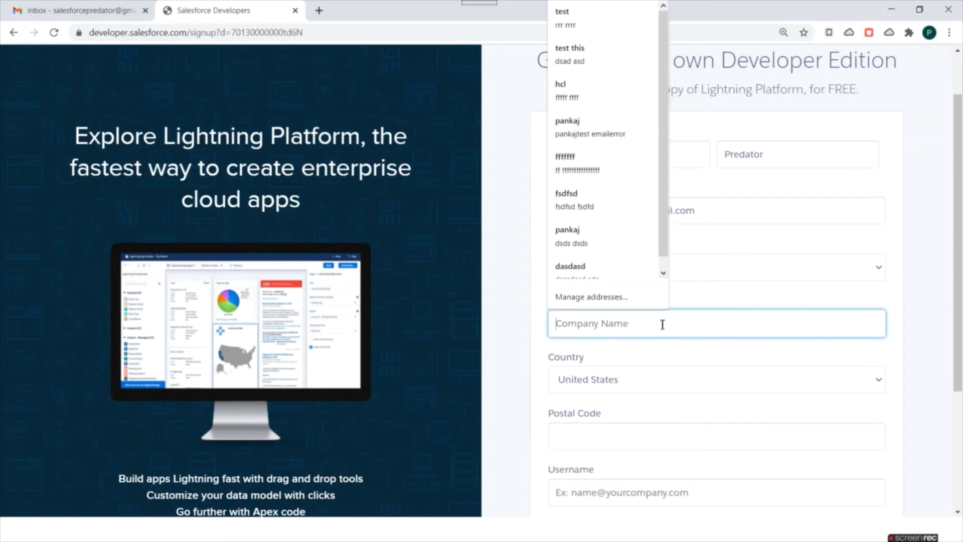
{"action": "type", "text": "Sale"}
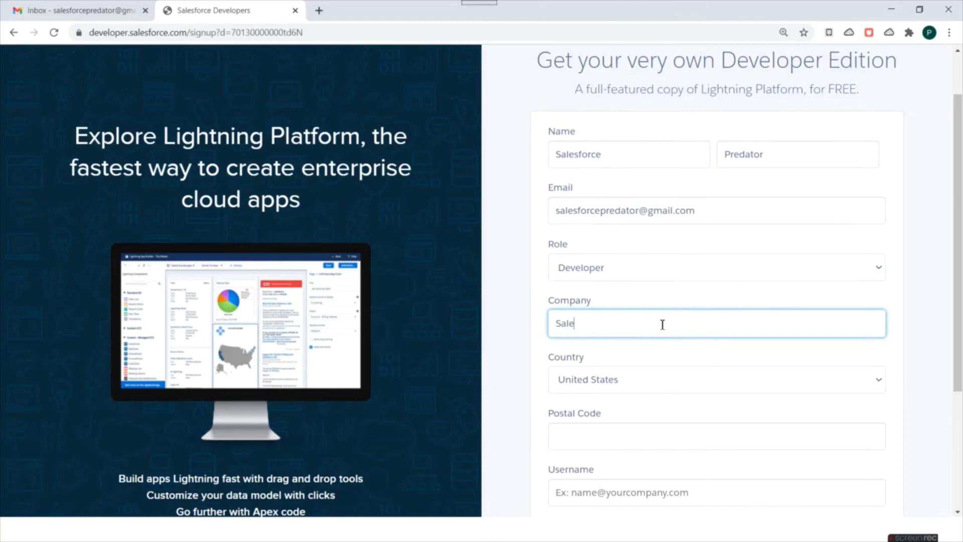
{"action": "type", "text": "sforce Predator"}
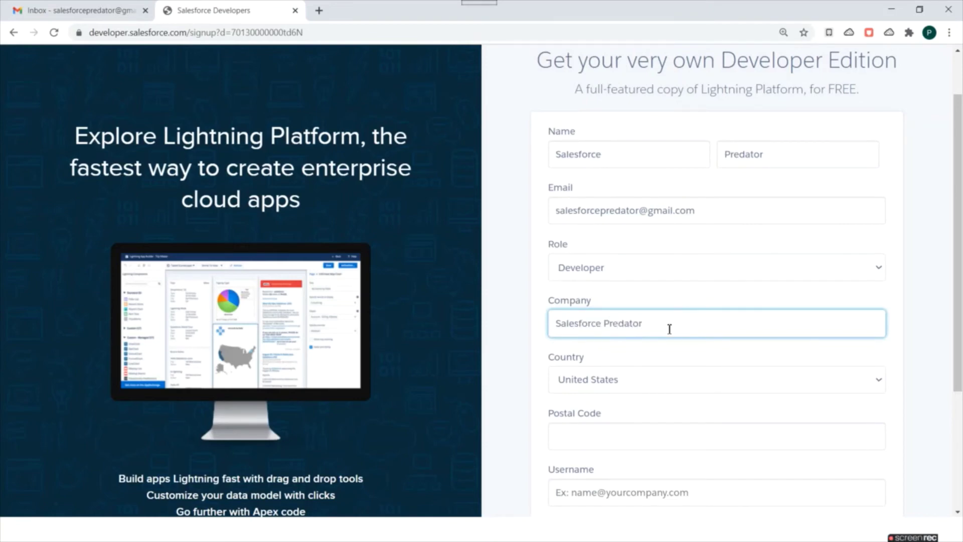
Bring up the Country list and scroll through it to find India
{"action": "scroll", "coordinate": [669, 329], "scroll_direction": "down", "scroll_amount": 3}
{"action": "left_click", "coordinate": [640, 204]}
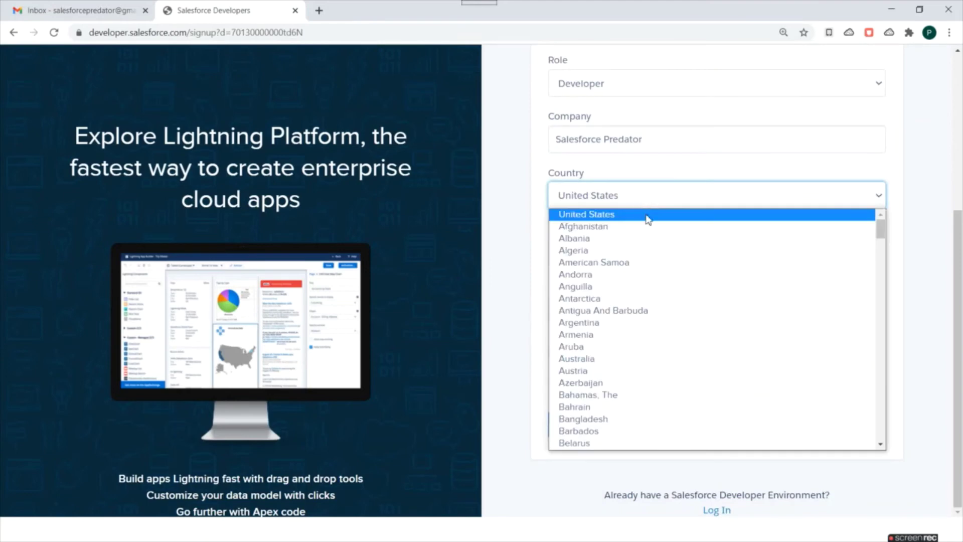
{"action": "scroll", "coordinate": [662, 251], "scroll_direction": "down", "scroll_amount": 20}
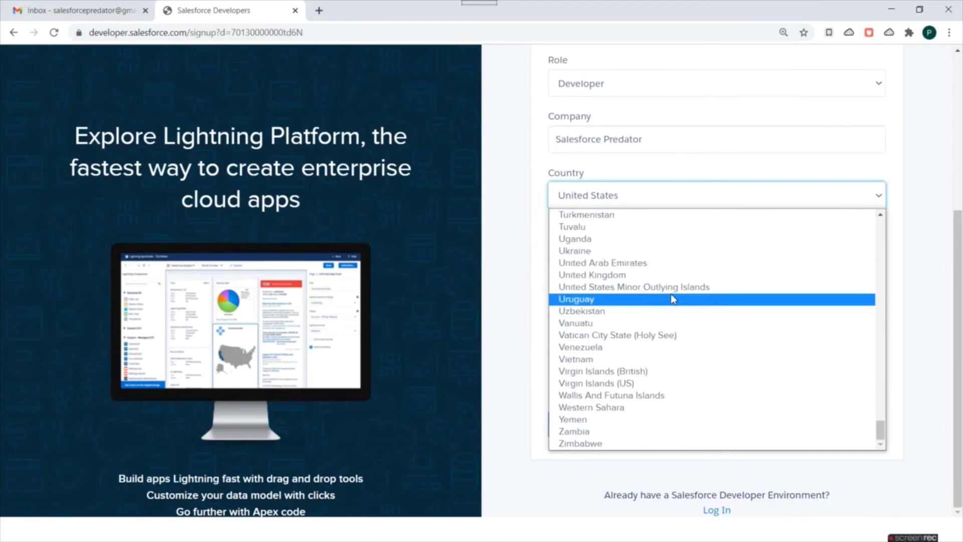
{"action": "scroll", "coordinate": [673, 304], "scroll_direction": "up", "scroll_amount": 15}
{"action": "scroll", "coordinate": [671, 307], "scroll_direction": "up", "scroll_amount": 20}
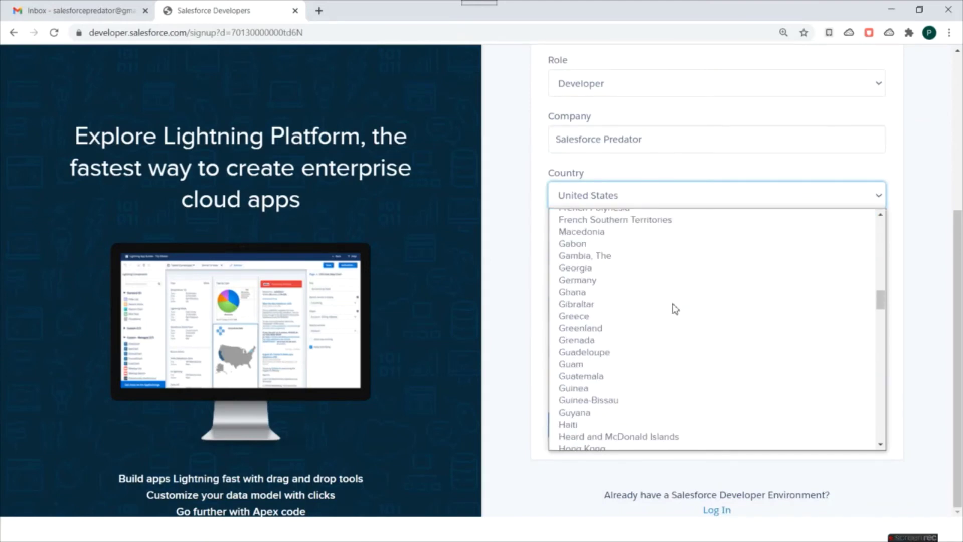
{"action": "scroll", "coordinate": [616, 389], "scroll_direction": "down", "scroll_amount": 3}
Select India as the country and enter the postal code, accepting the suggestion
{"action": "left_click", "coordinate": [574, 371]}
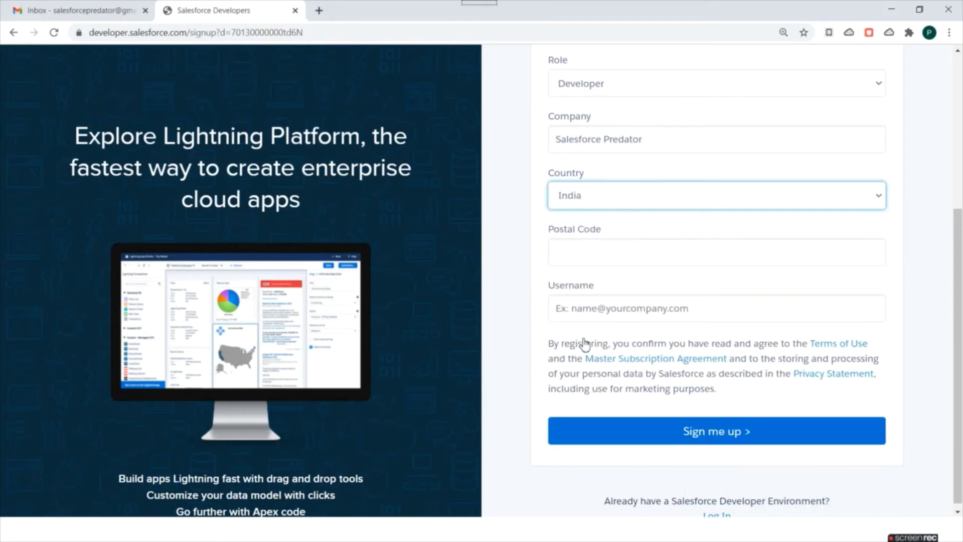
{"action": "left_click", "coordinate": [649, 252]}
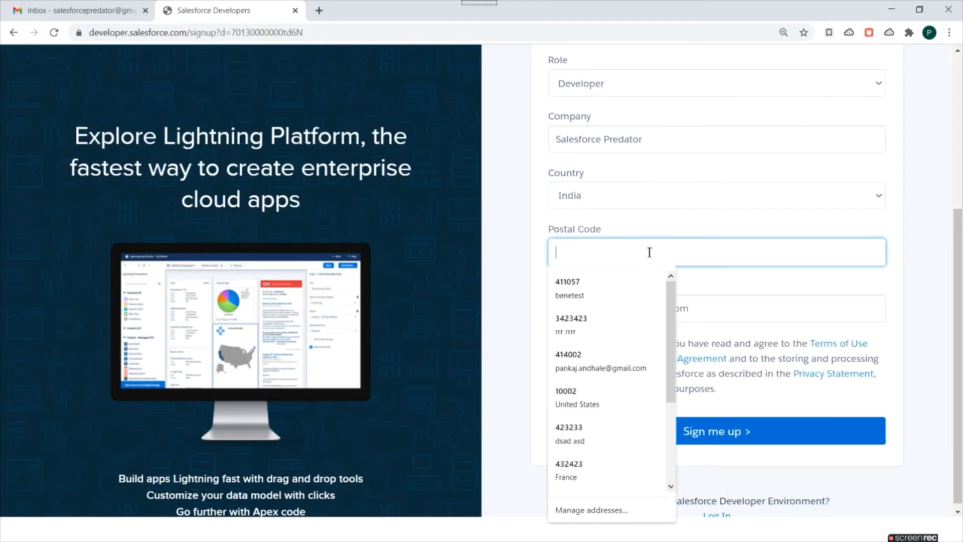
{"action": "type", "text": "411"}
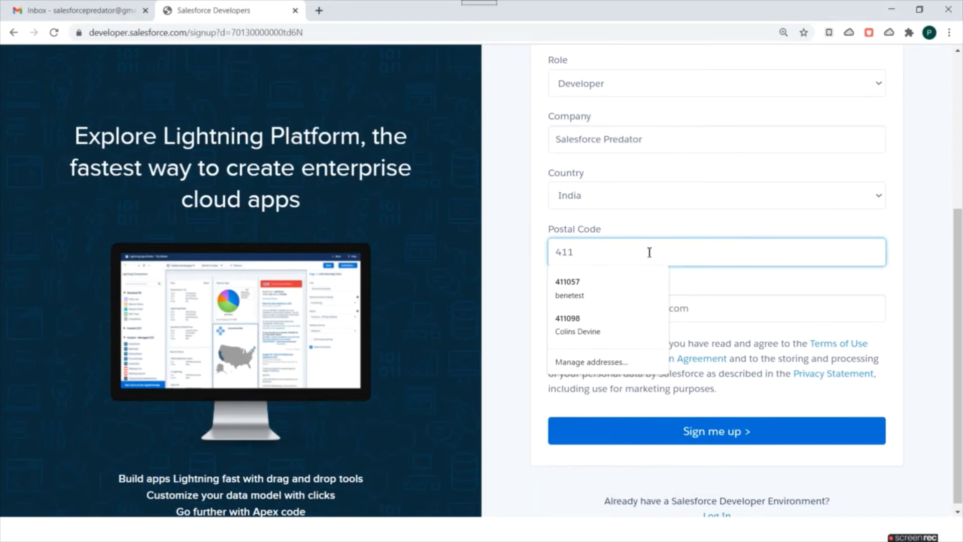
{"action": "type", "text": "057"}
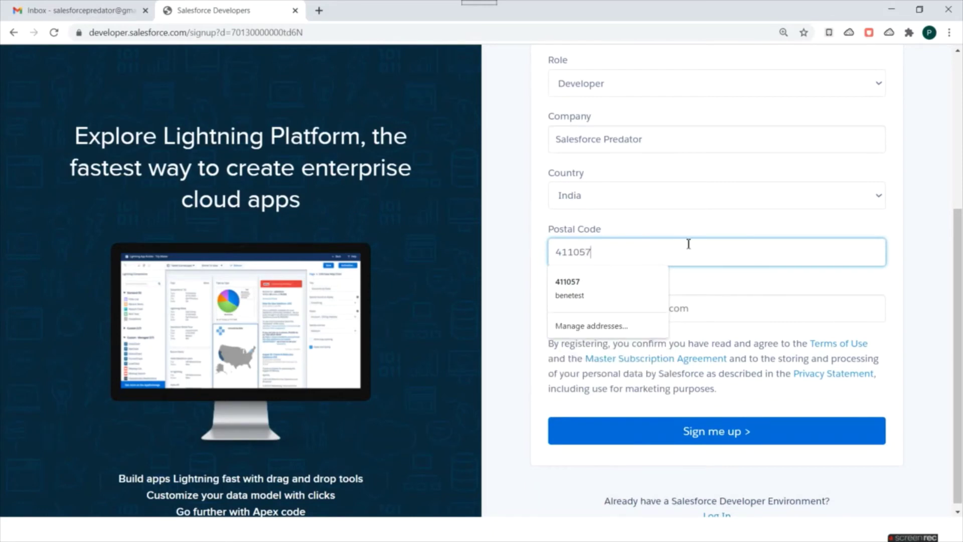
{"action": "left_click", "coordinate": [685, 233]}
{"action": "scroll", "coordinate": [729, 243], "scroll_direction": "down", "scroll_amount": 1}
{"action": "left_click", "coordinate": [629, 302]}
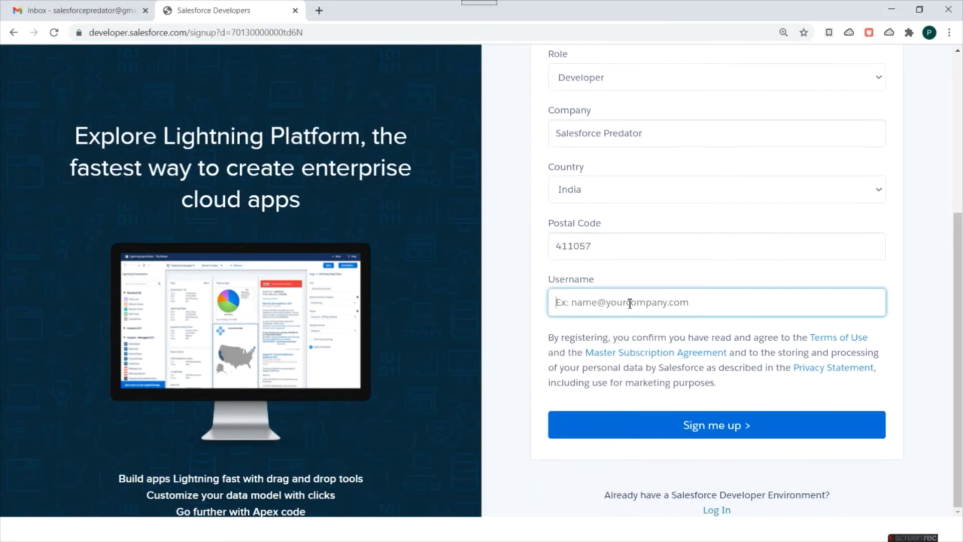
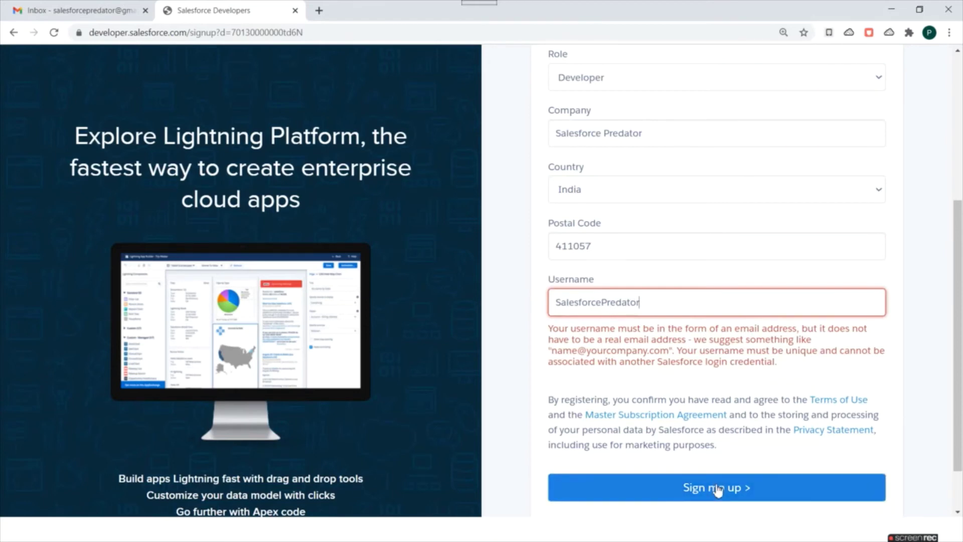
{"action": "scroll", "coordinate": [752, 351], "scroll_direction": "down", "scroll_amount": 1}
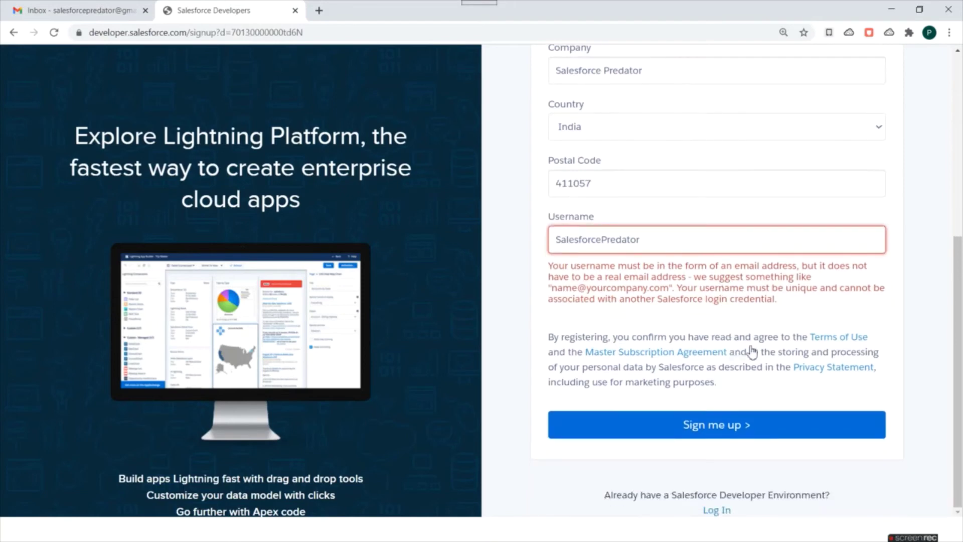
{"action": "scroll", "coordinate": [672, 243], "scroll_direction": "up", "scroll_amount": 2}
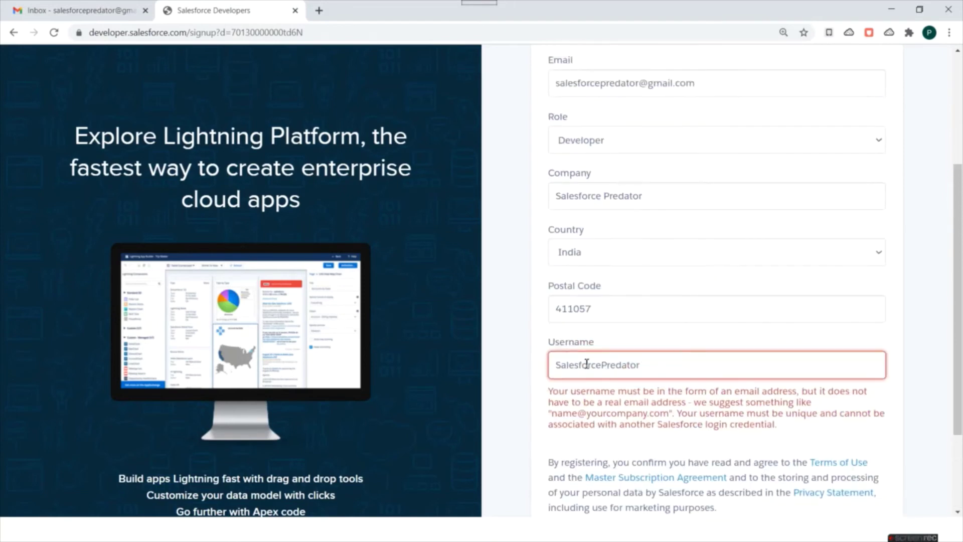
{"action": "left_click", "coordinate": [661, 374]}
{"action": "type", "text": "@gmail.com"}
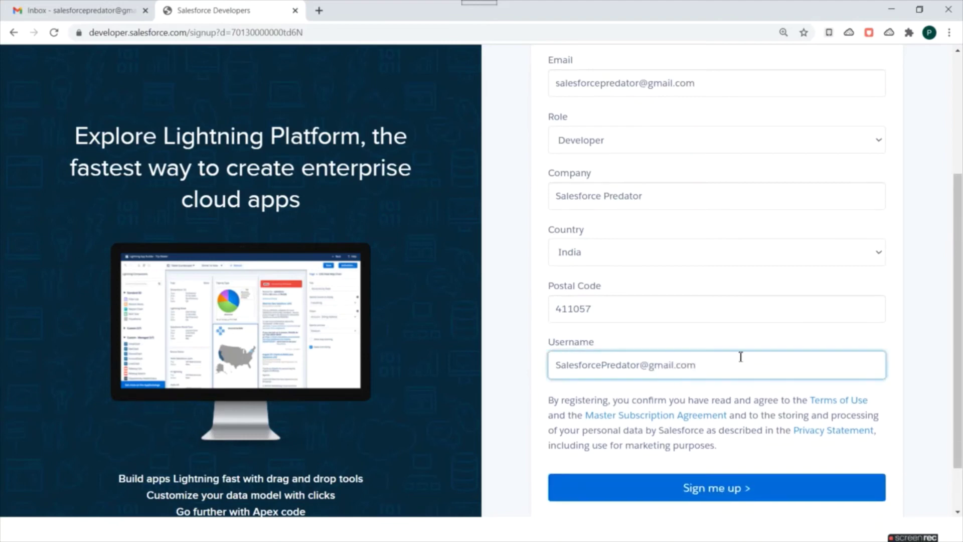
{"action": "scroll", "coordinate": [875, 370], "scroll_direction": "down", "scroll_amount": 1}
Submit the sign-up, then read the Salesforce verification email in the Gmail inbox
{"action": "left_click", "coordinate": [717, 427]}
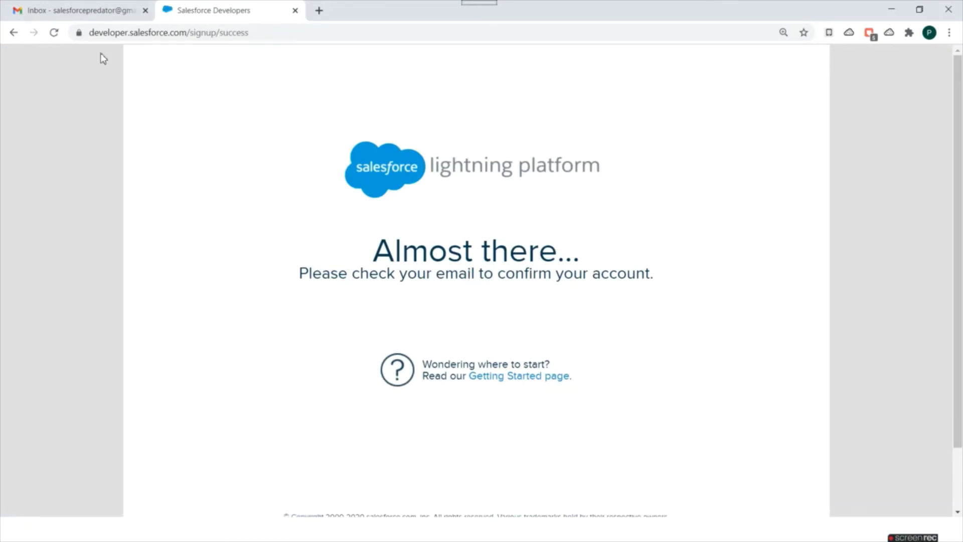
{"action": "left_click", "coordinate": [65, 7]}
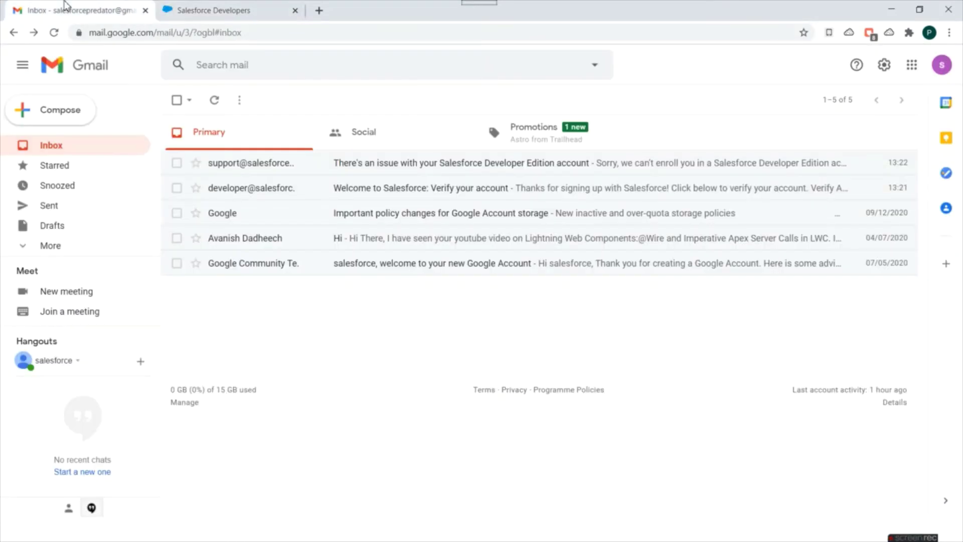
{"action": "left_click", "coordinate": [421, 188]}
{"action": "scroll", "coordinate": [552, 271], "scroll_direction": "down", "scroll_amount": 5}
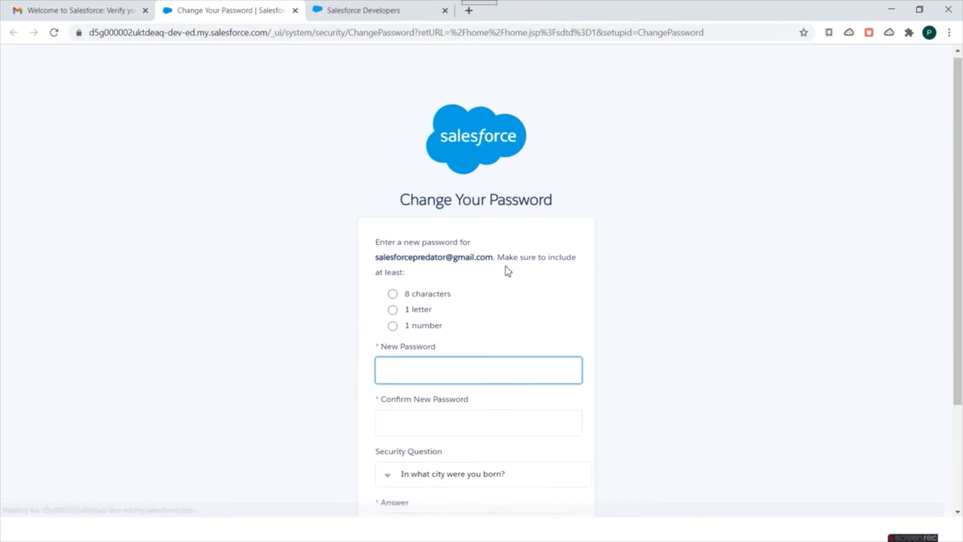
Enter and confirm the new password, answer the city-of-birth security question, and save
{"action": "scroll", "coordinate": [502, 276], "scroll_direction": "down", "scroll_amount": 2}
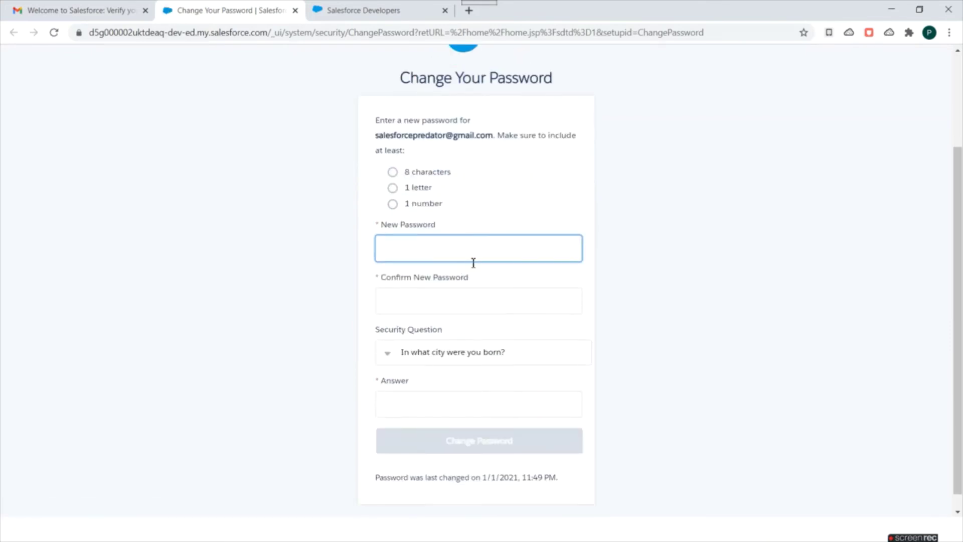
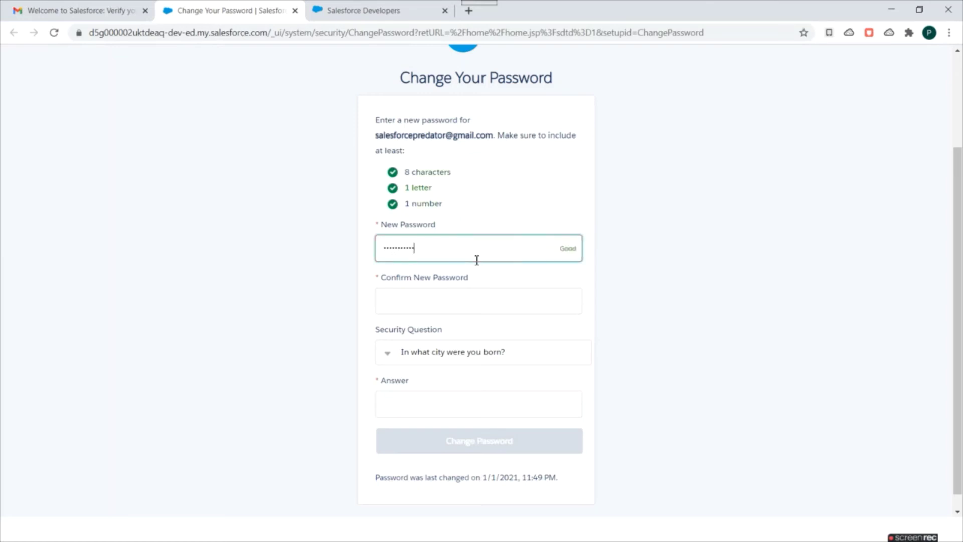
{"action": "key", "text": "Tab"}
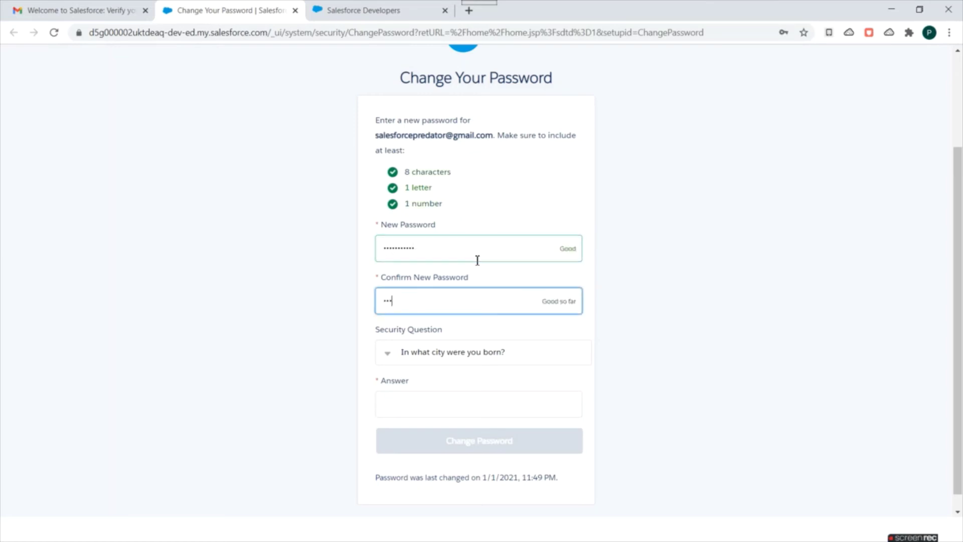
{"action": "left_click", "coordinate": [477, 354]}
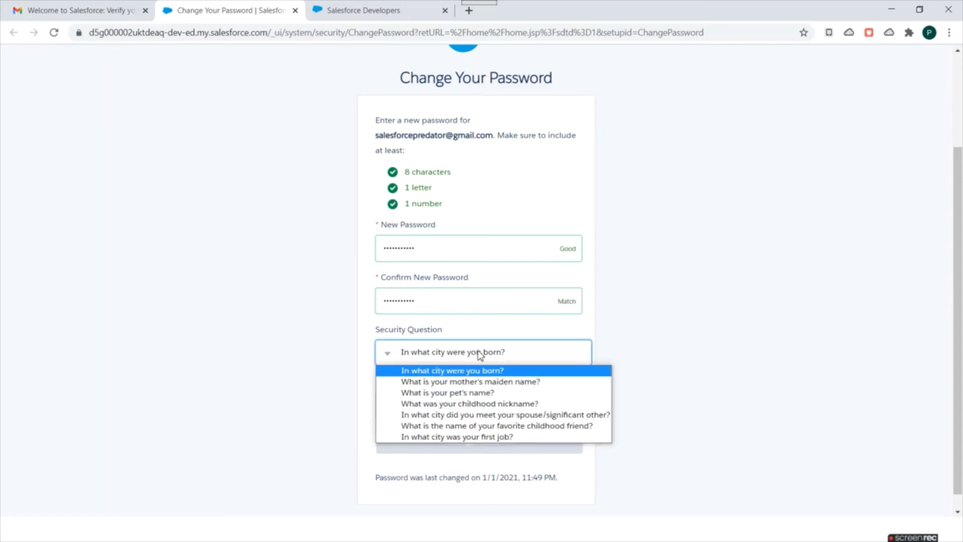
{"action": "left_click", "coordinate": [516, 371]}
{"action": "left_click", "coordinate": [455, 408]}
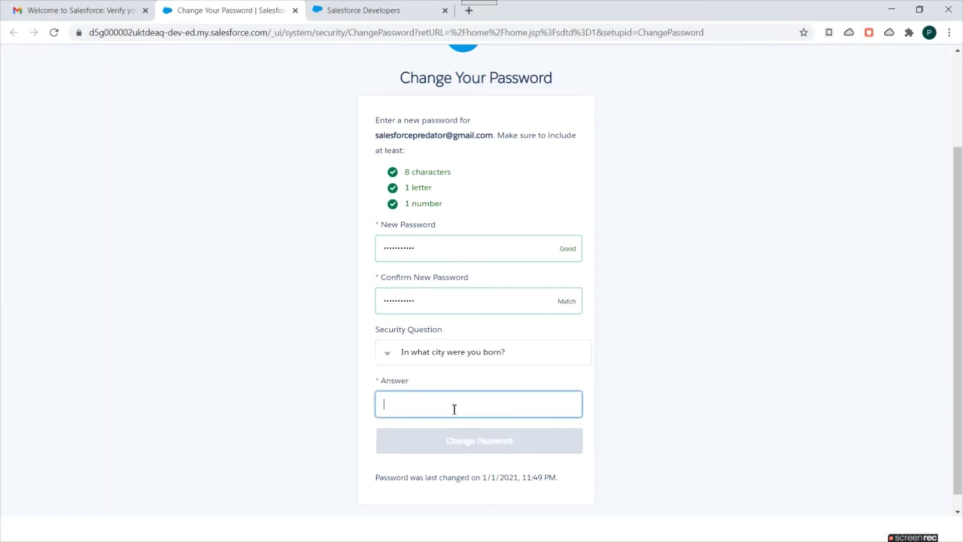
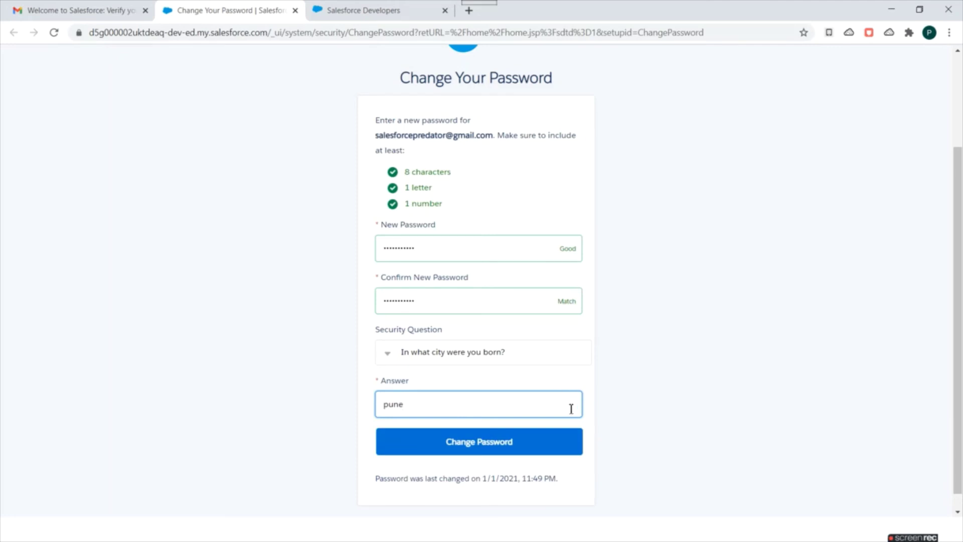
{"action": "left_click", "coordinate": [485, 442]}
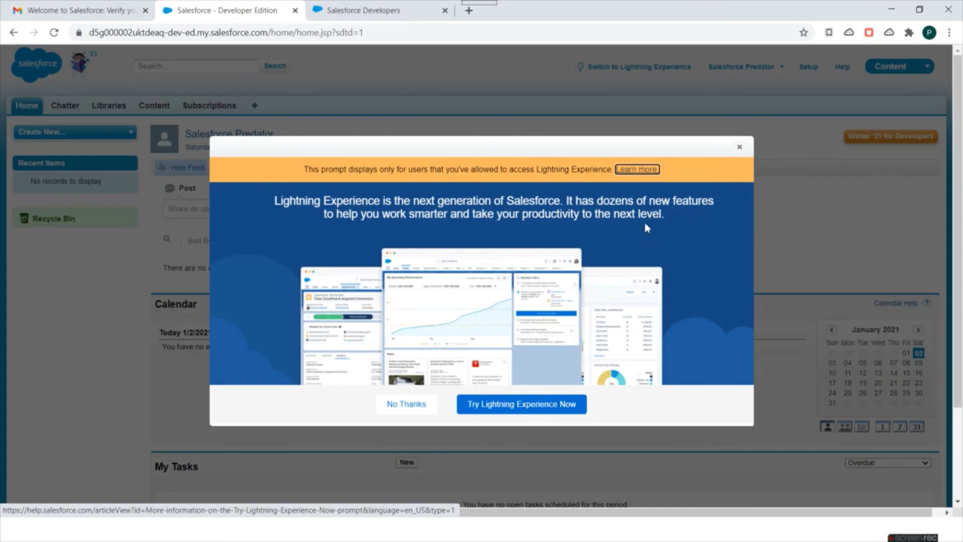
Close the Lightning Experience pop-up on the Classic home page
{"action": "left_click", "coordinate": [739, 146]}
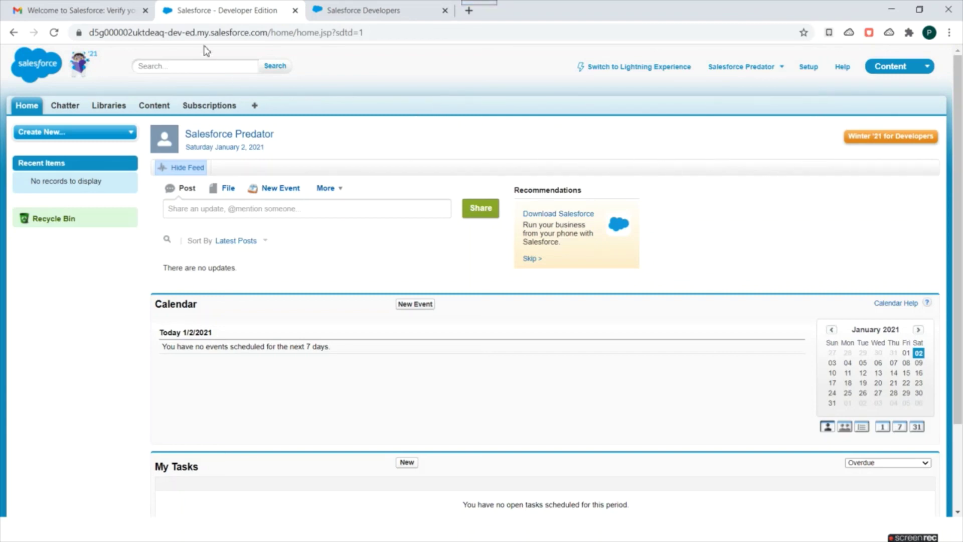
{"action": "key", "text": "alt+Tab"}
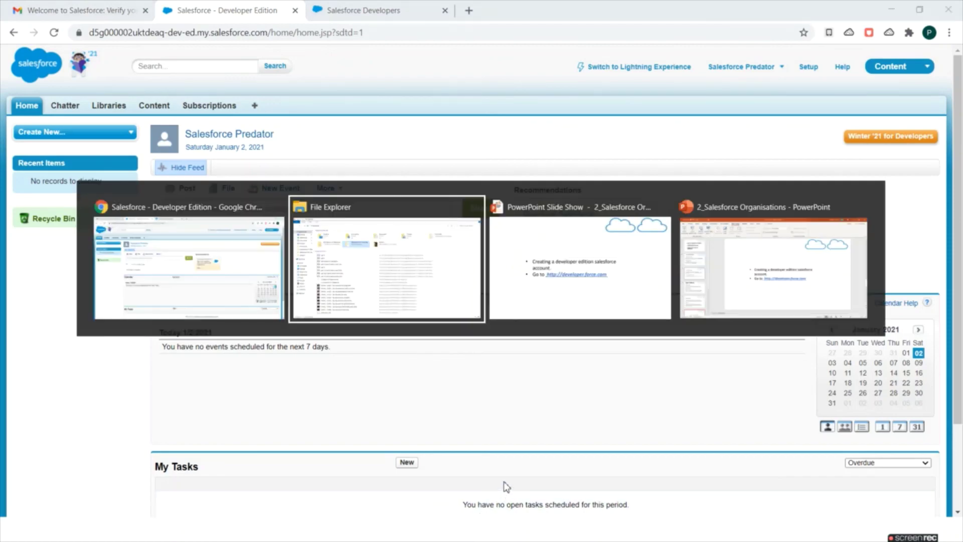
{"action": "key", "text": "Tab"}
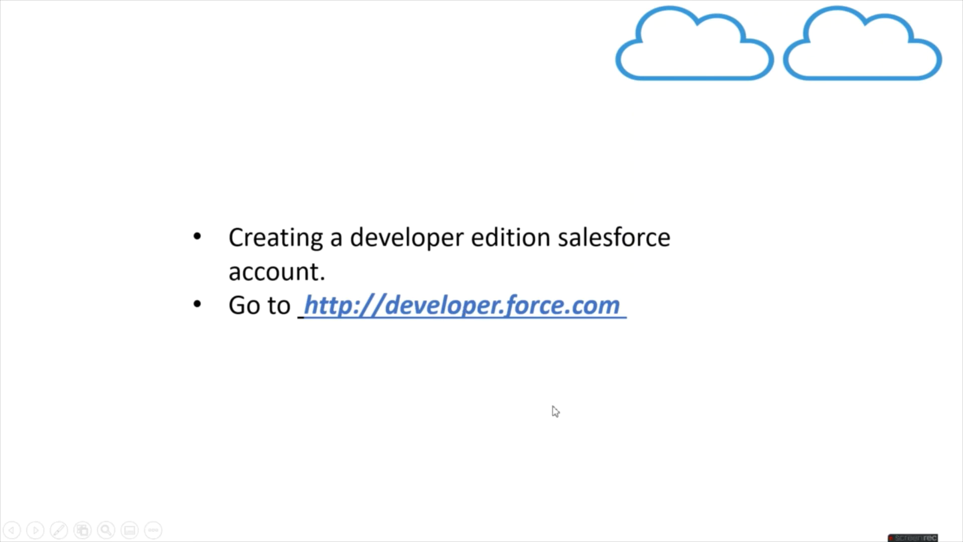
{"action": "key", "text": "alt+Tab"}
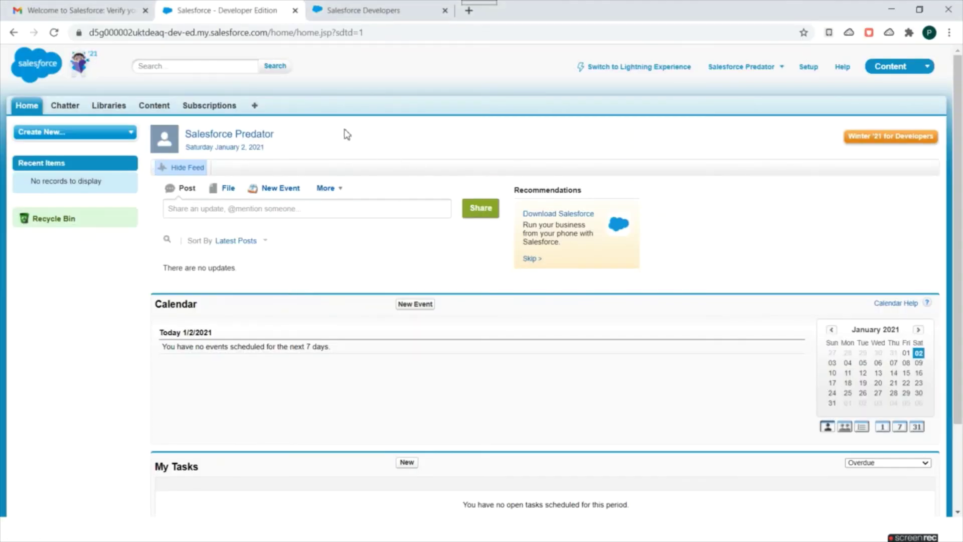